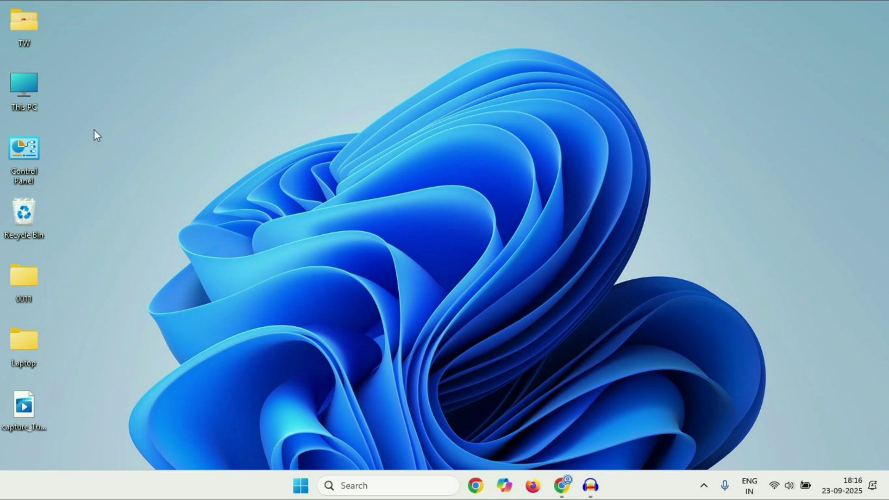
Open Control Panel from the desktop icon, close it, and reopen it from Search's recent items
{"action": "double_click", "coordinate": [29, 157]}
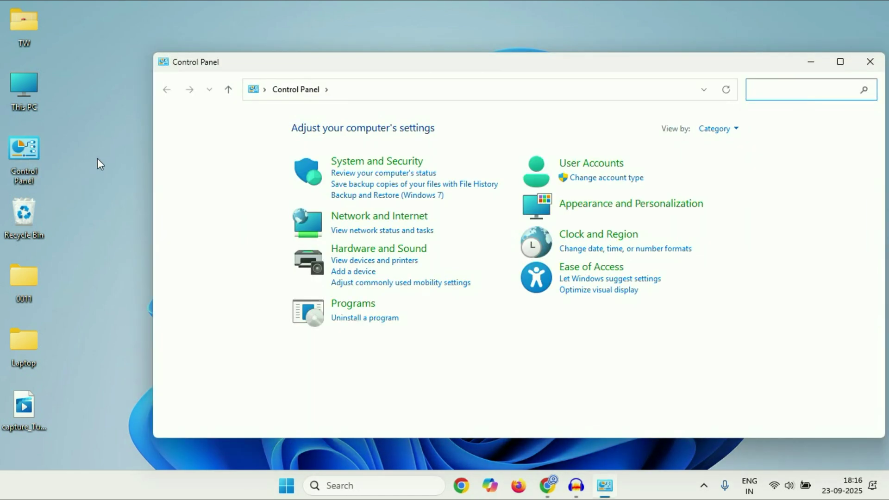
{"action": "left_click", "coordinate": [869, 63]}
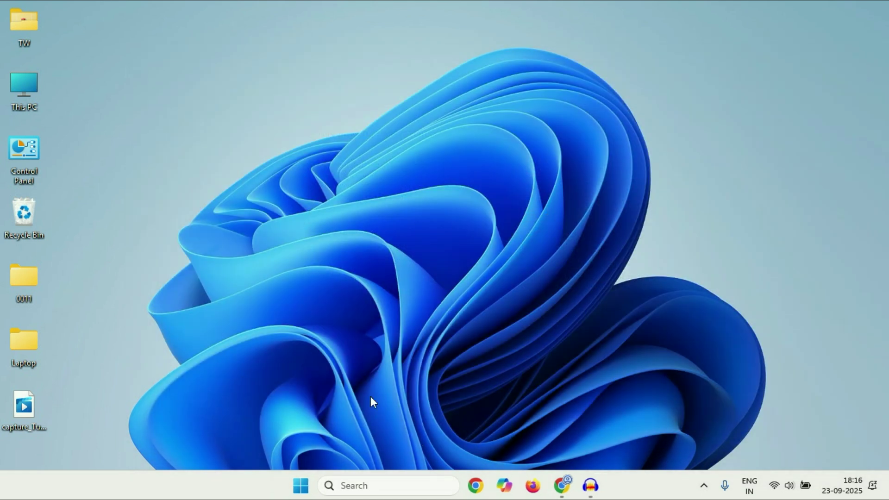
{"action": "left_click", "coordinate": [372, 484]}
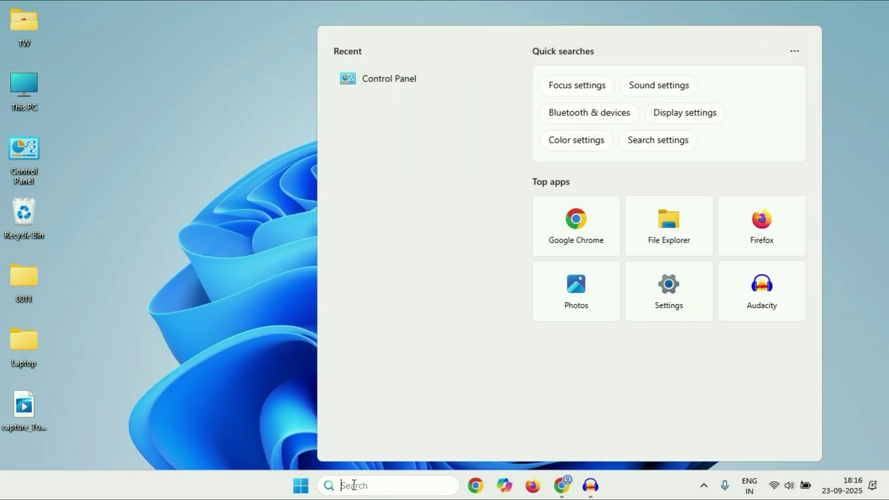
{"action": "left_click", "coordinate": [414, 83]}
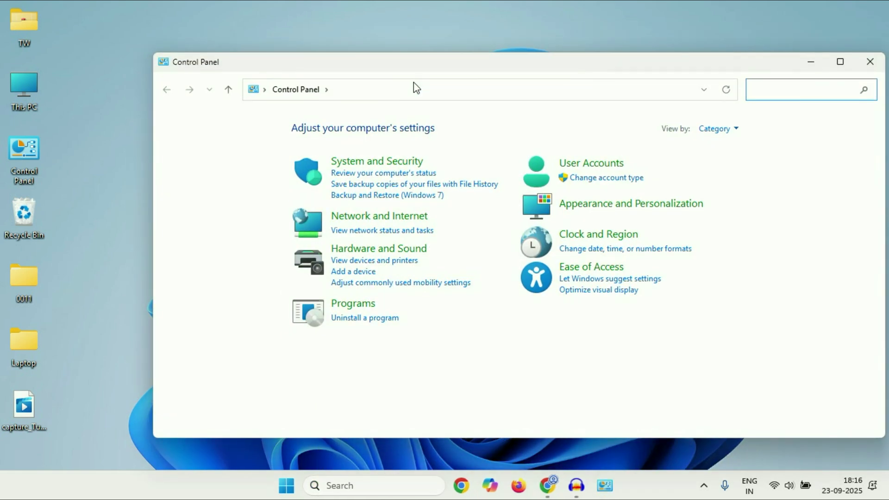
Maximize Control Panel, set View by to Large icons, and open Power Options
{"action": "left_click", "coordinate": [839, 61]}
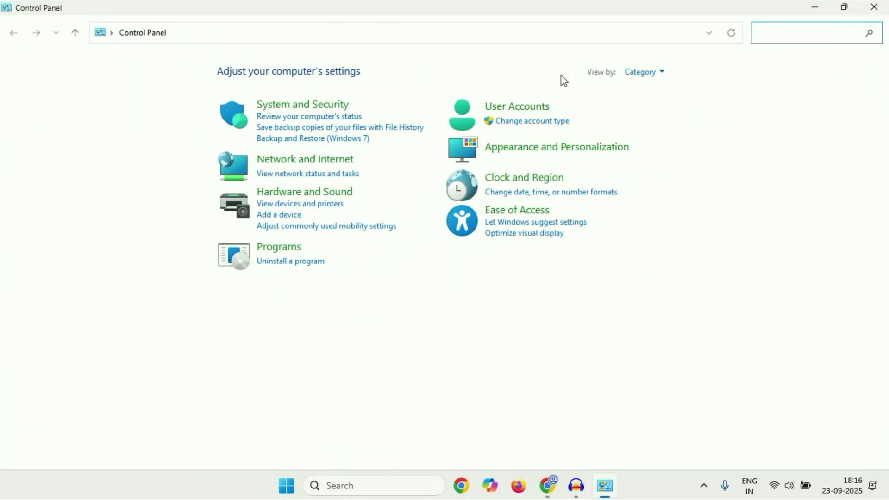
{"action": "left_click", "coordinate": [658, 73]}
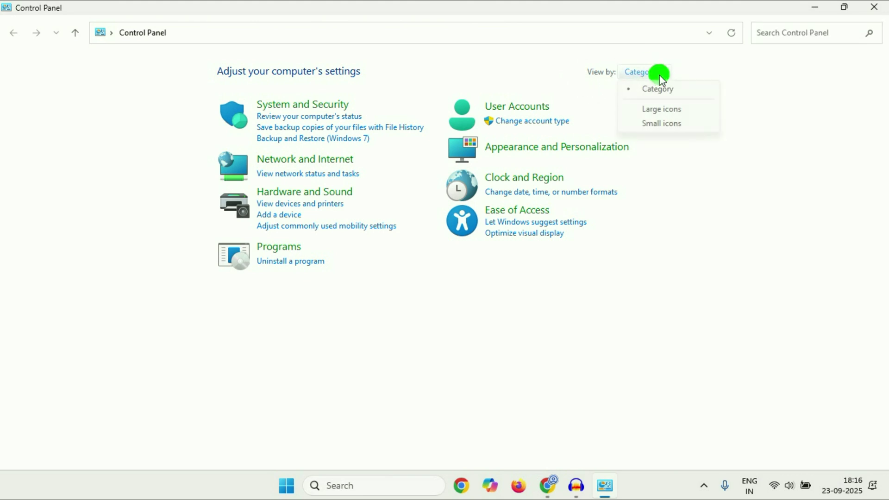
{"action": "left_click", "coordinate": [668, 110]}
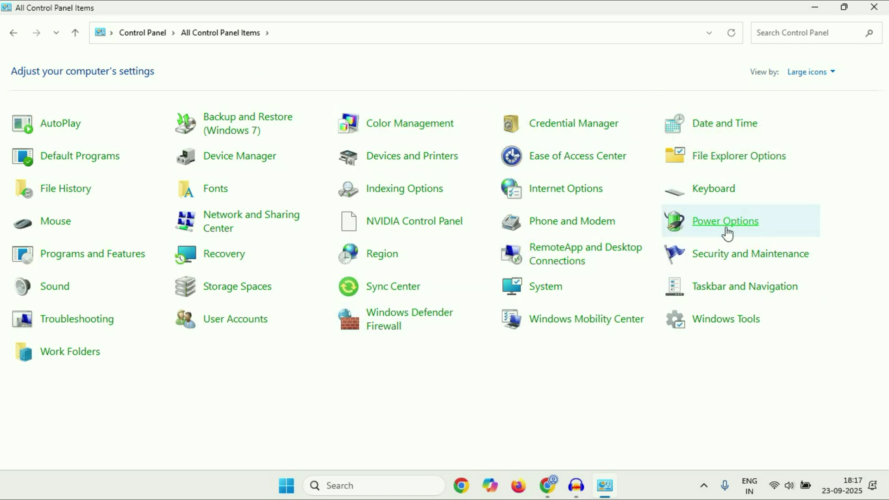
{"action": "left_click", "coordinate": [753, 227]}
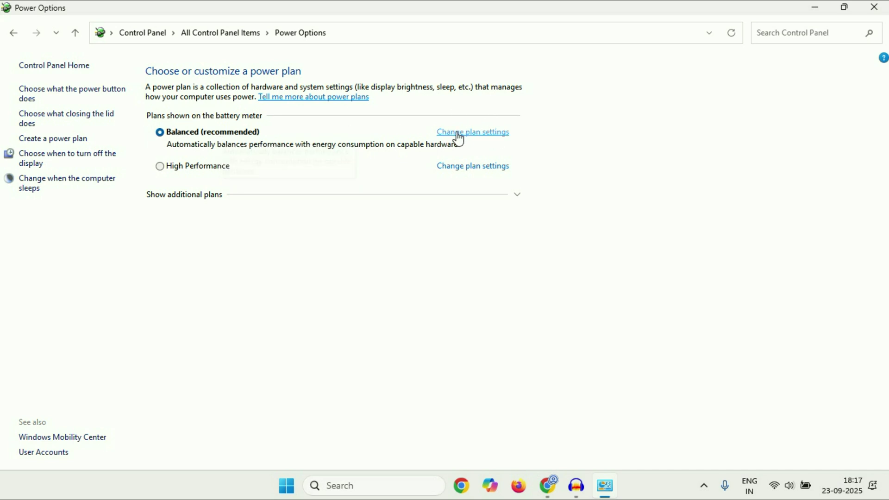
In the Balanced plan settings, set Turn off the display to Never on battery and plugged in
{"action": "left_click", "coordinate": [493, 138]}
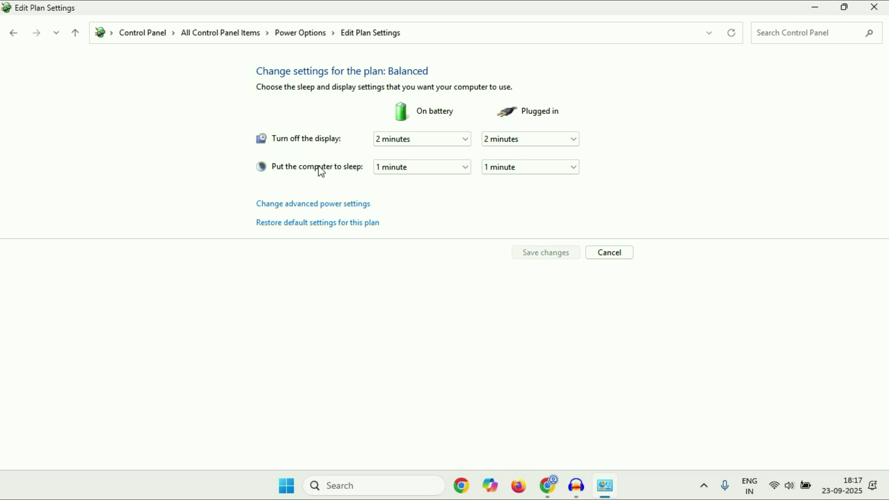
{"action": "left_click", "coordinate": [465, 140]}
{"action": "left_click", "coordinate": [421, 299]}
{"action": "left_click", "coordinate": [558, 145]}
{"action": "left_click", "coordinate": [520, 297]}
Set Put the computer to sleep to Never on battery and plugged in, and save changes
{"action": "left_click", "coordinate": [458, 167]}
{"action": "left_click", "coordinate": [444, 326]}
{"action": "left_click", "coordinate": [561, 167]}
{"action": "left_click", "coordinate": [509, 327]}
{"action": "left_click", "coordinate": [549, 254]}
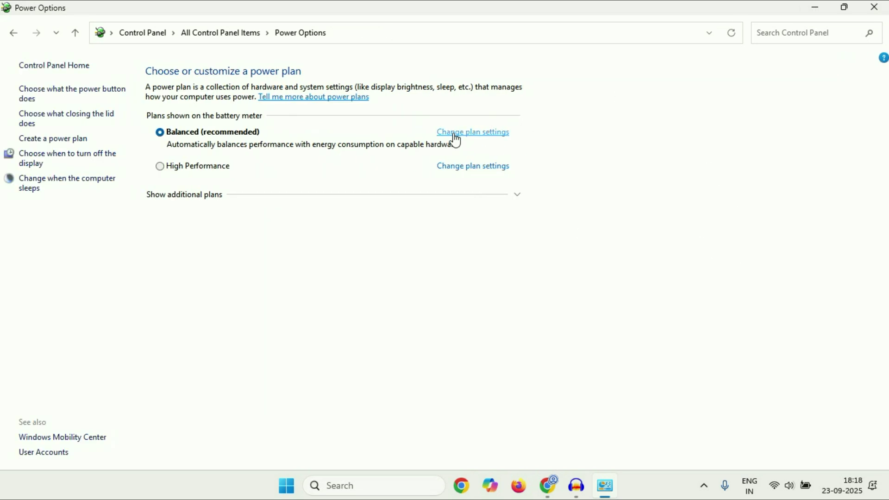
Open the Balanced plan's advanced power settings and expand Sleep > Sleep after
{"action": "left_click", "coordinate": [481, 133]}
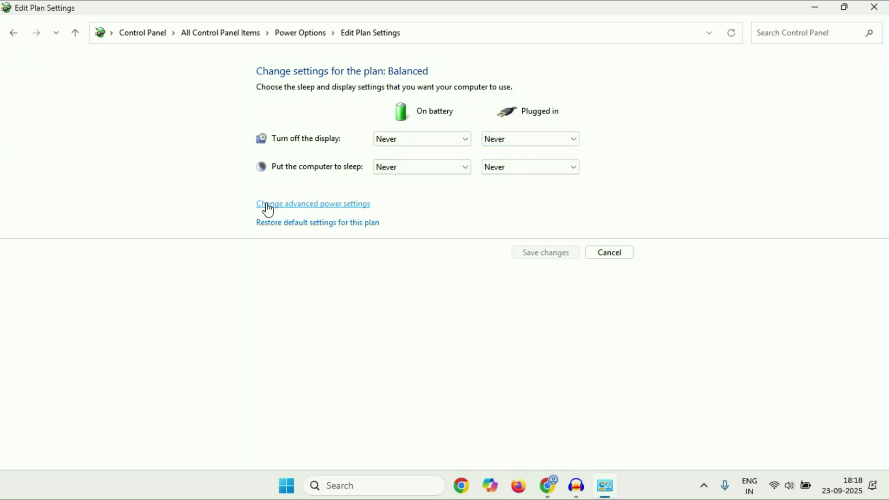
{"action": "left_click", "coordinate": [350, 211]}
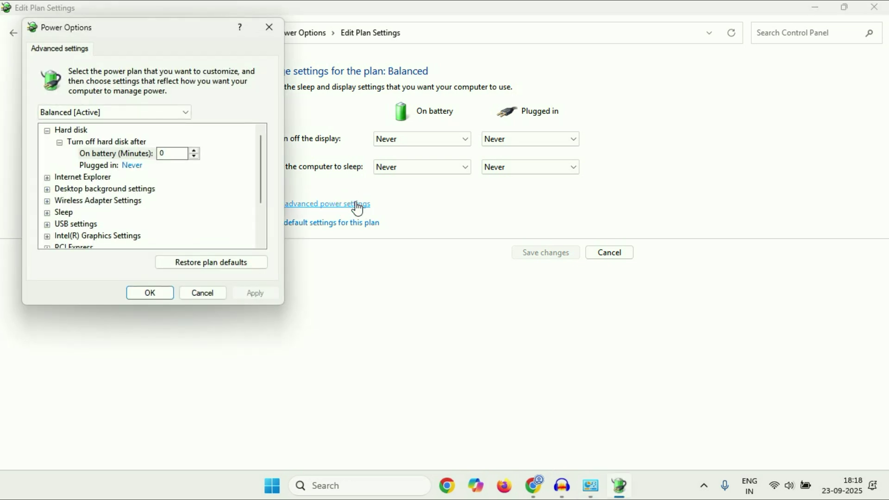
{"action": "left_click_drag", "start_coordinate": [148, 28], "coordinate": [426, 36]}
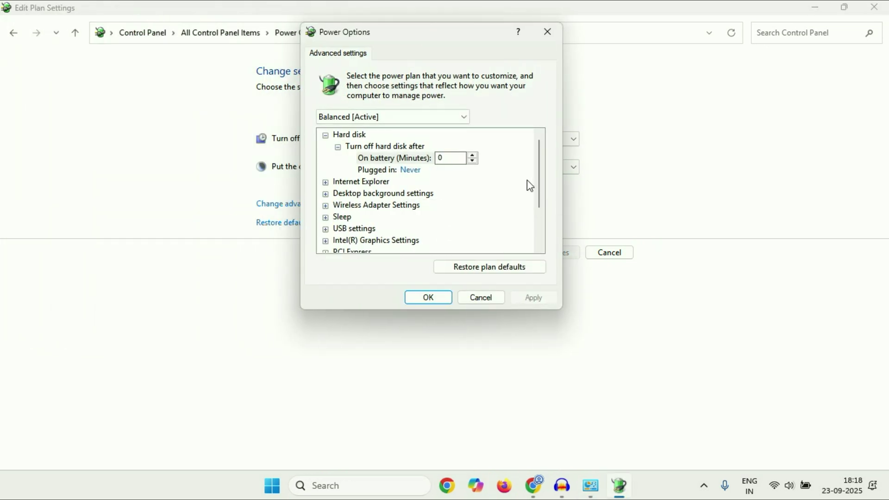
{"action": "left_click_drag", "start_coordinate": [540, 192], "coordinate": [541, 204]}
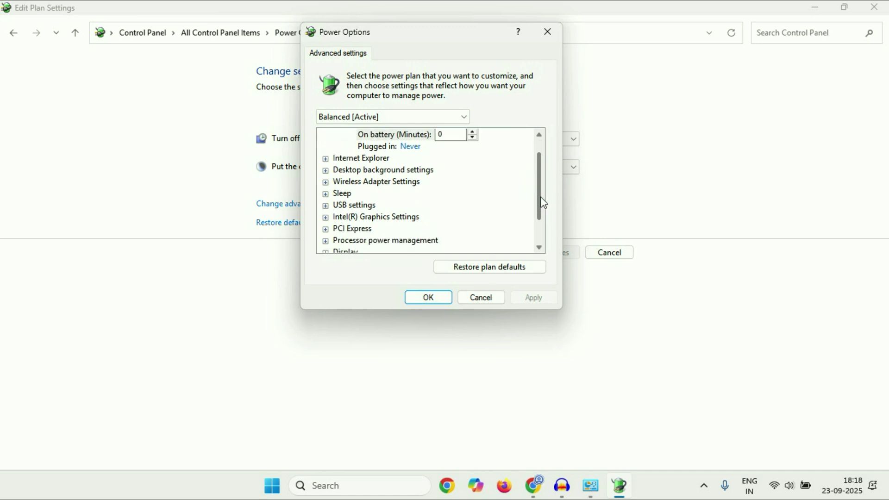
{"action": "left_click", "coordinate": [342, 195]}
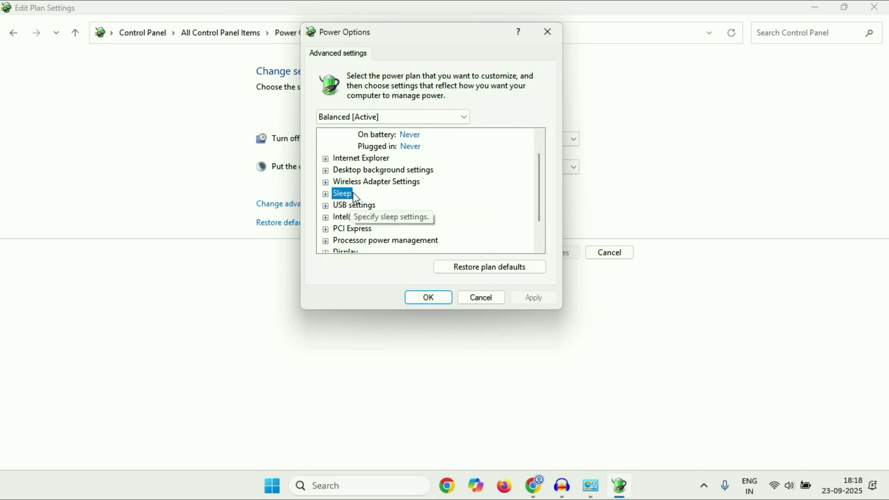
{"action": "left_click", "coordinate": [326, 195]}
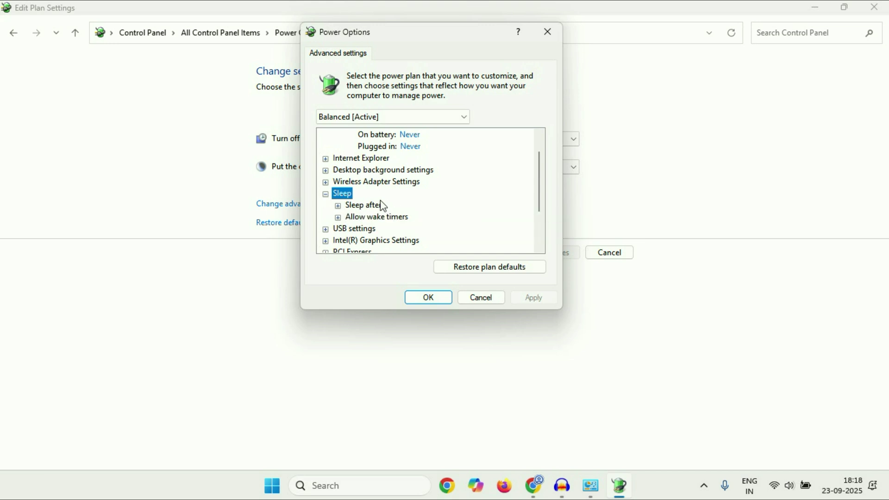
{"action": "left_click", "coordinate": [364, 207]}
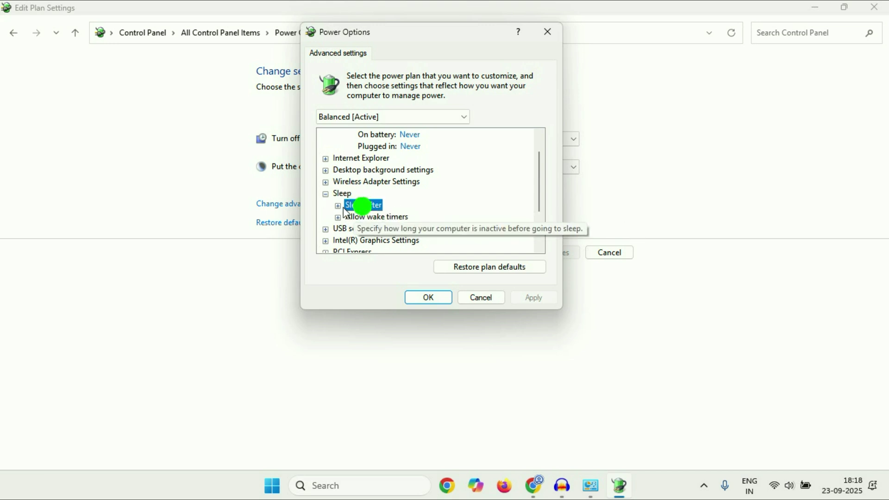
{"action": "left_click", "coordinate": [338, 206]}
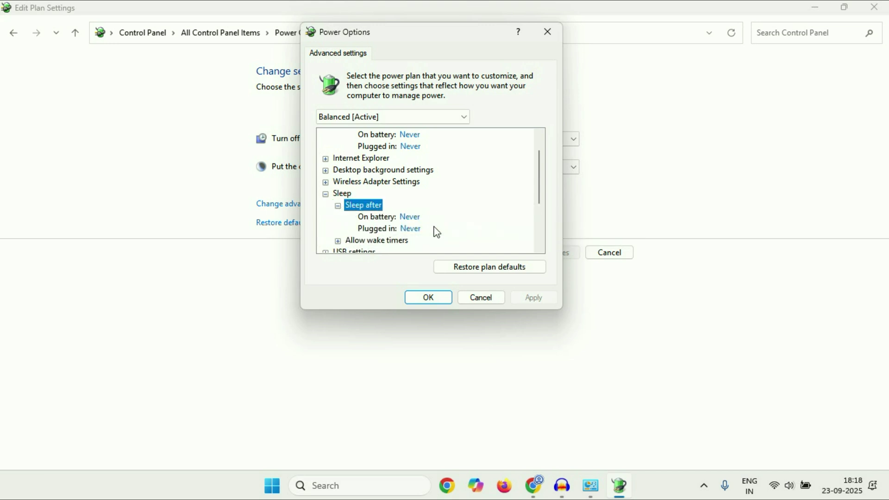
Set the on-battery Sleep after value to 10 minutes and apply it
{"action": "left_click", "coordinate": [410, 218]}
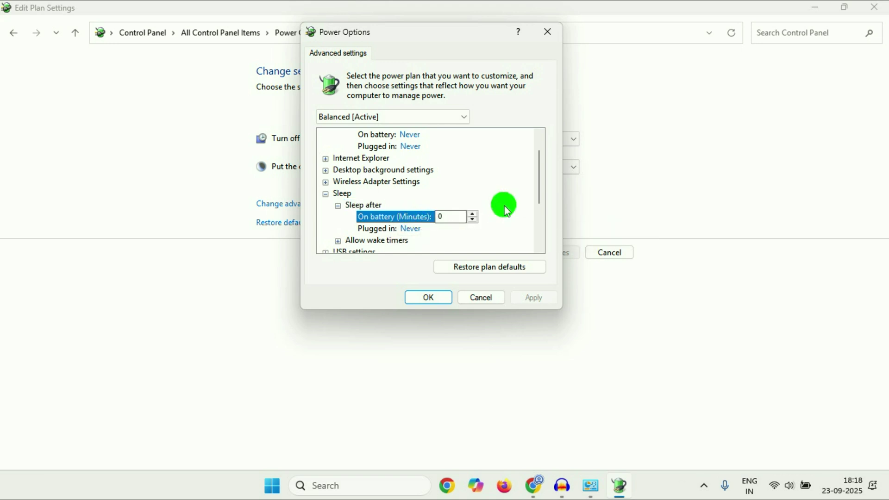
{"action": "double_click", "coordinate": [454, 216]}
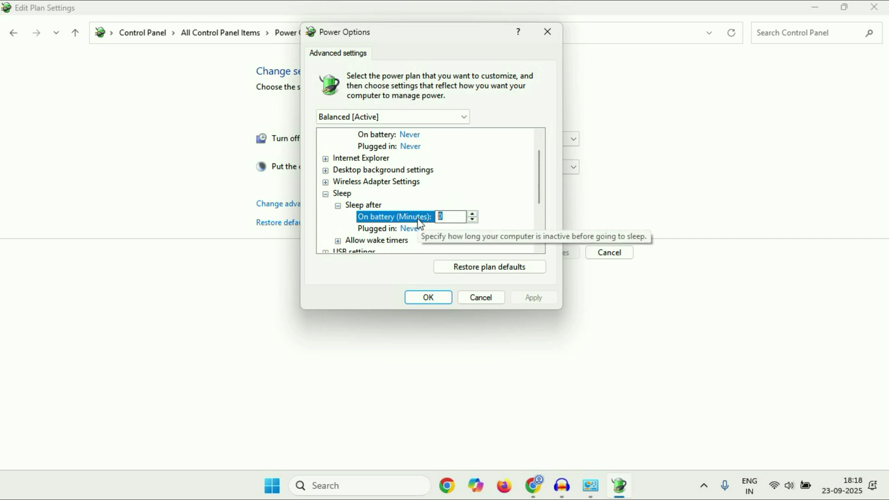
{"action": "type", "text": "10"}
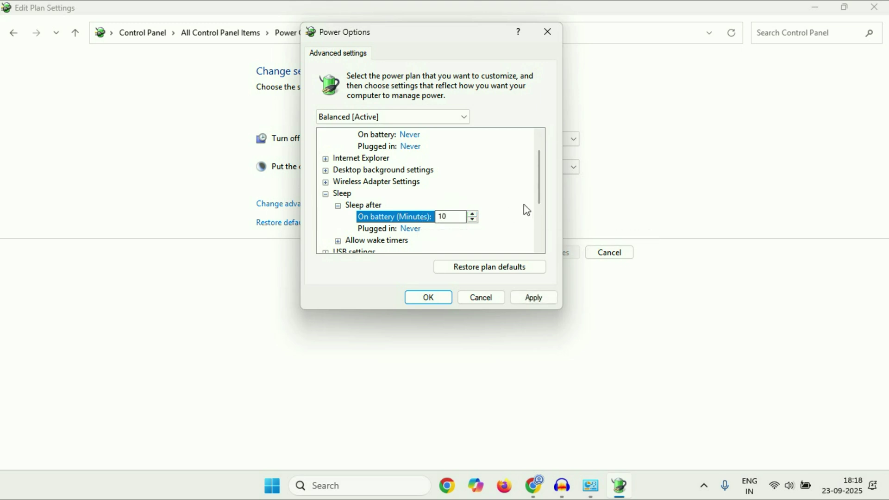
{"action": "left_click", "coordinate": [519, 298]}
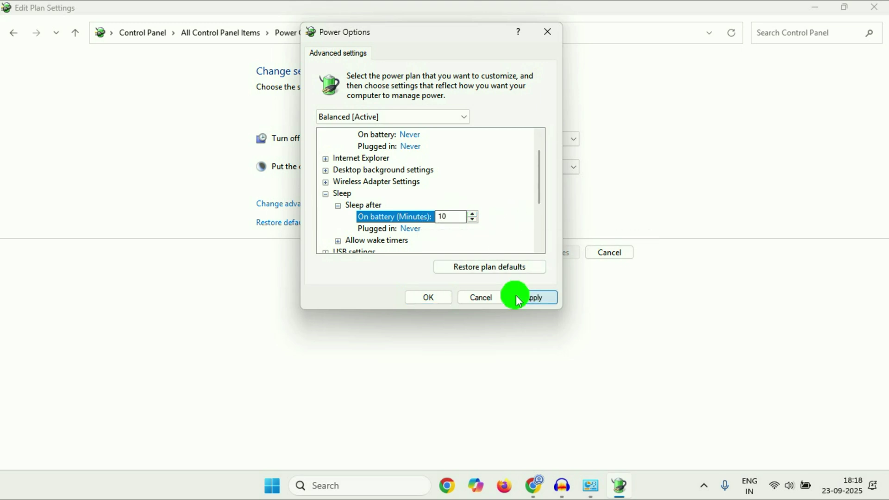
Change the on-battery Sleep after value to 0 minutes, apply, and confirm with OK
{"action": "double_click", "coordinate": [458, 217]}
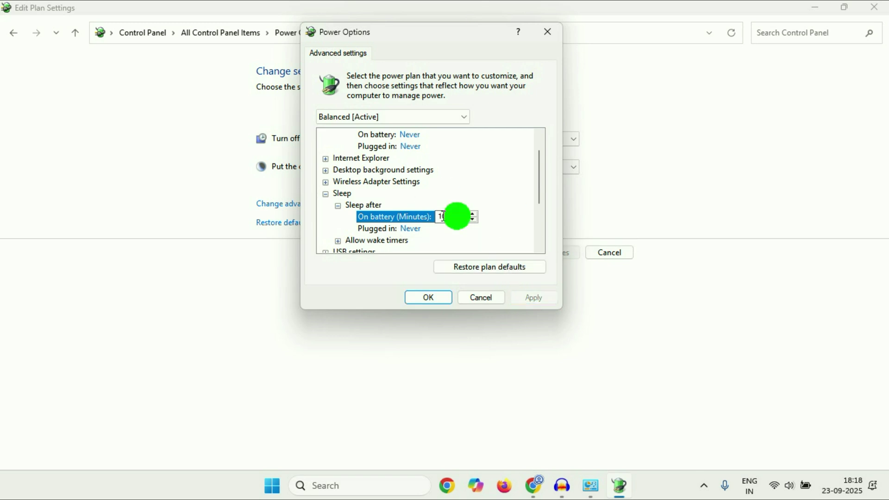
{"action": "type", "text": "00"}
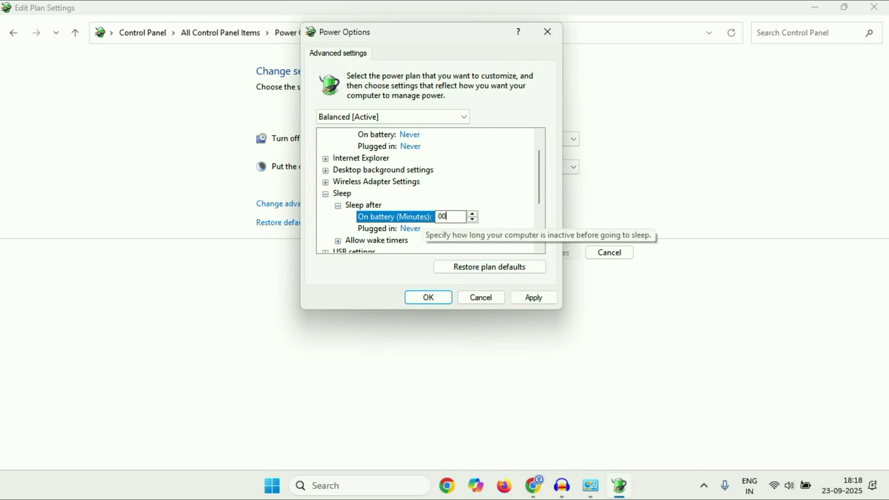
{"action": "left_click", "coordinate": [540, 298]}
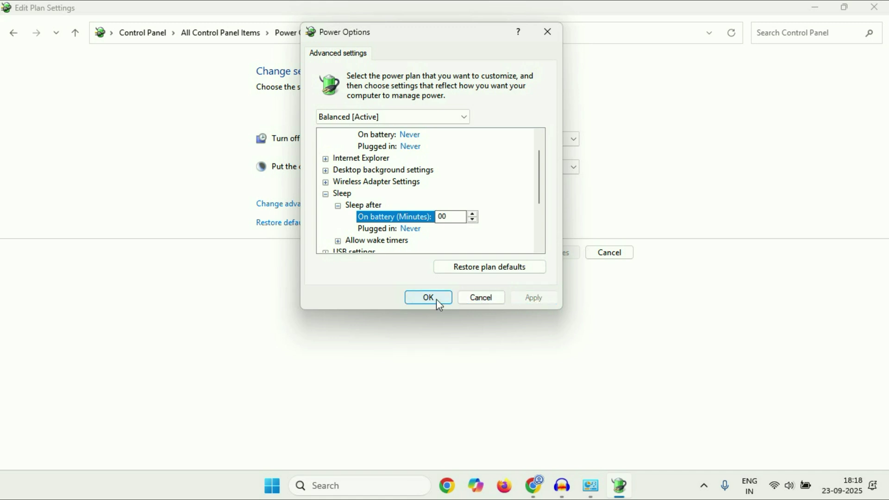
{"action": "left_click", "coordinate": [436, 299]}
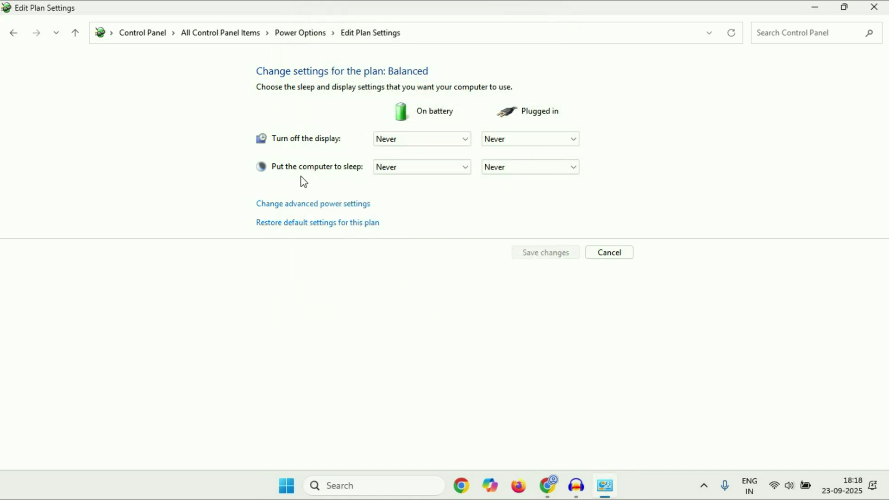
Set Hard disk turn-off on battery to Never and check Sleep after reads Never
{"action": "left_click", "coordinate": [313, 207]}
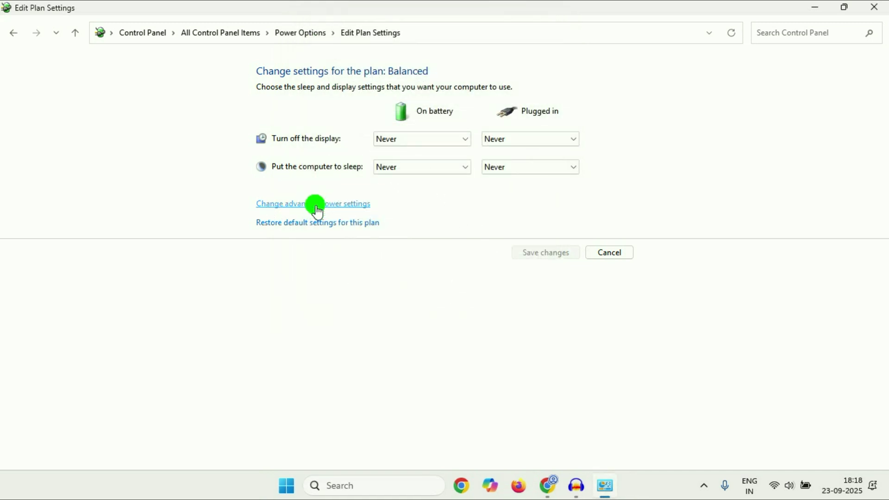
{"action": "left_click_drag", "start_coordinate": [182, 52], "coordinate": [393, 61]}
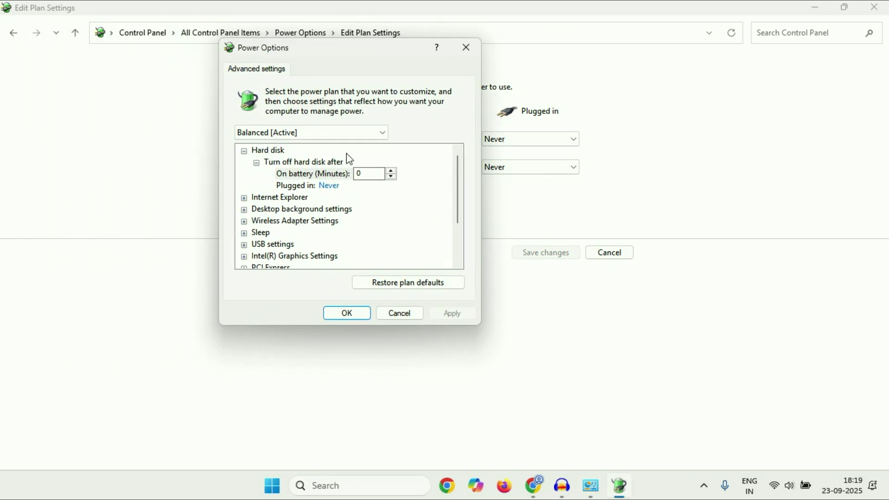
{"action": "left_click", "coordinate": [260, 233]}
{"action": "left_click", "coordinate": [244, 234]}
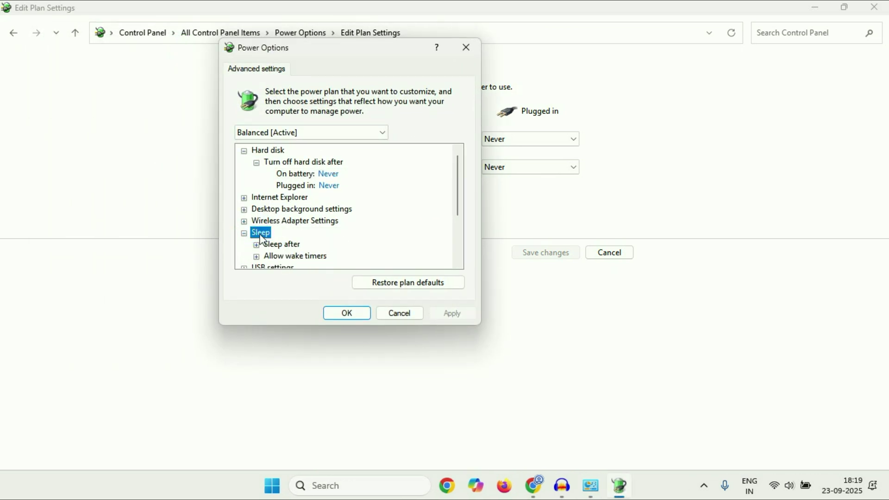
{"action": "left_click", "coordinate": [260, 248]}
{"action": "left_click", "coordinate": [257, 245]}
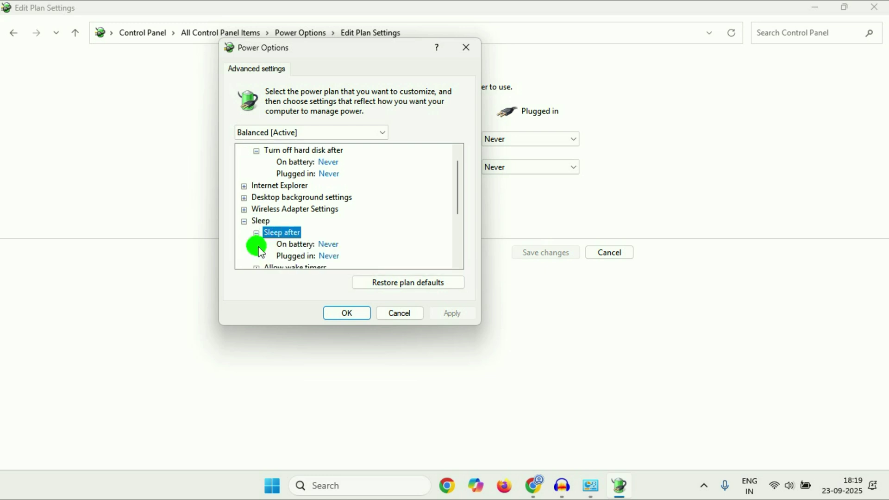
{"action": "left_click_drag", "start_coordinate": [454, 199], "coordinate": [452, 218]}
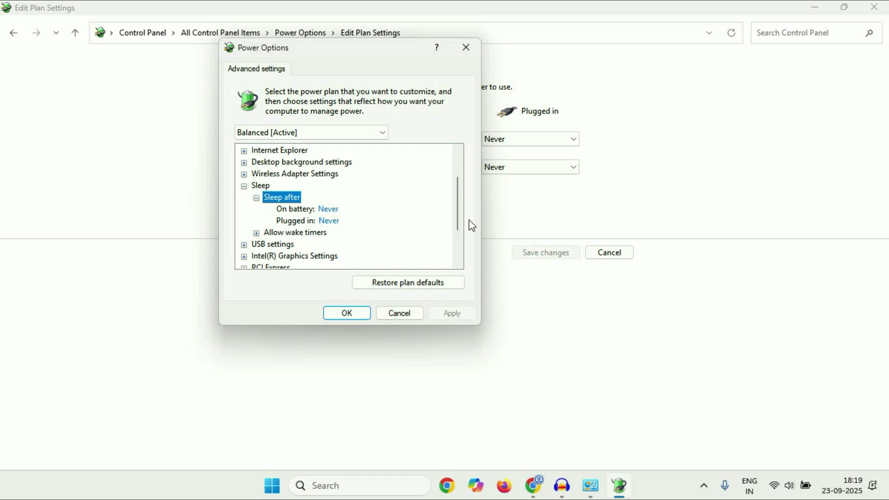
{"action": "left_click_drag", "start_coordinate": [465, 209], "coordinate": [464, 233]}
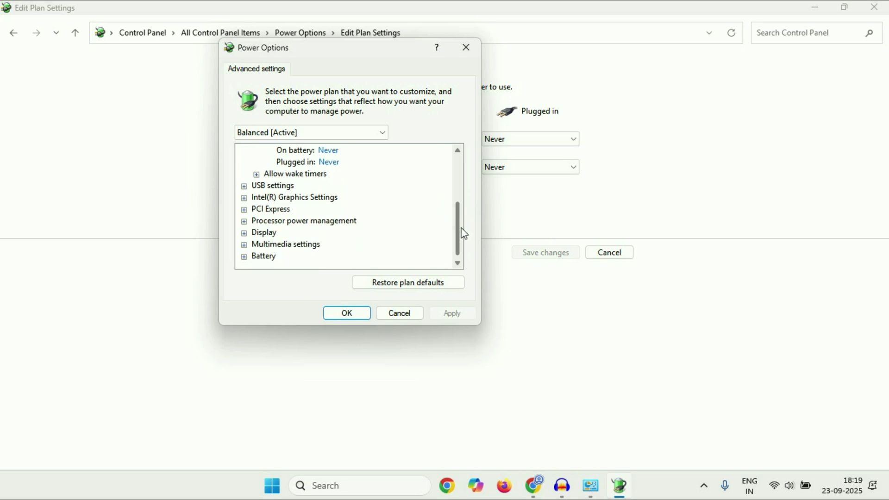
Check Turn off display after is Never, then confirm with OK
{"action": "left_click", "coordinate": [271, 235]}
{"action": "left_click", "coordinate": [244, 232]}
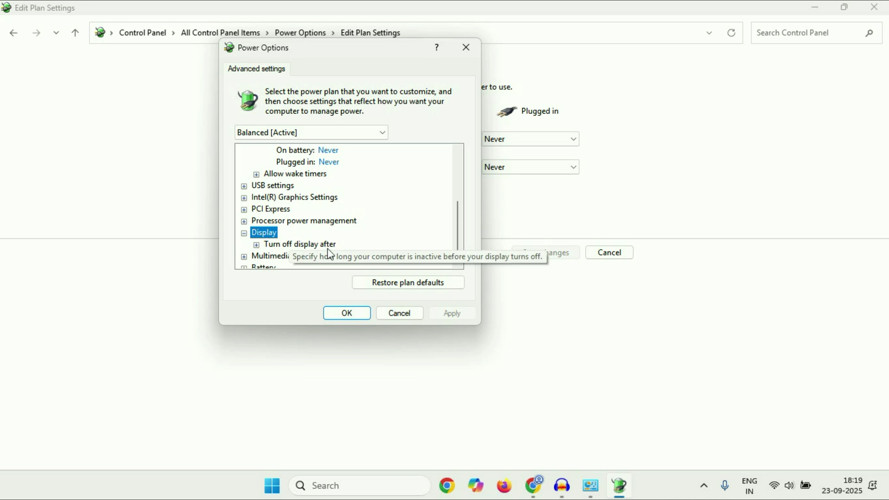
{"action": "left_click", "coordinate": [318, 245]}
{"action": "left_click", "coordinate": [257, 245]}
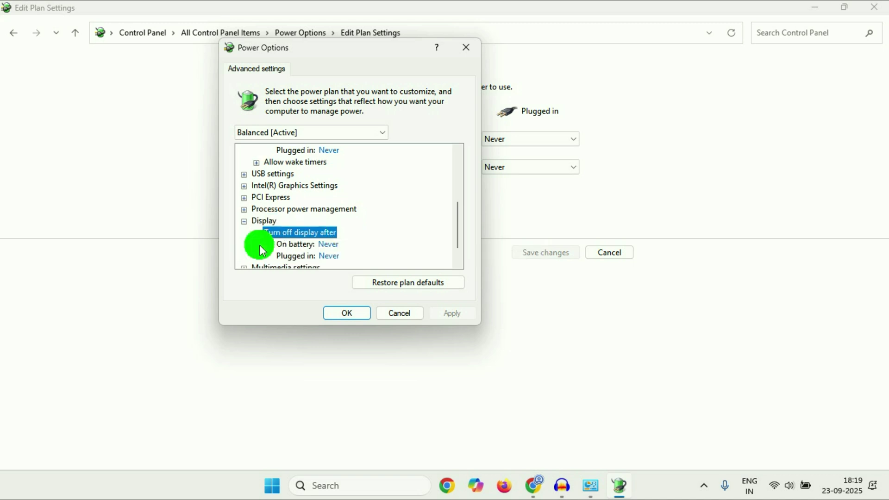
{"action": "left_click_drag", "start_coordinate": [461, 237], "coordinate": [453, 248]}
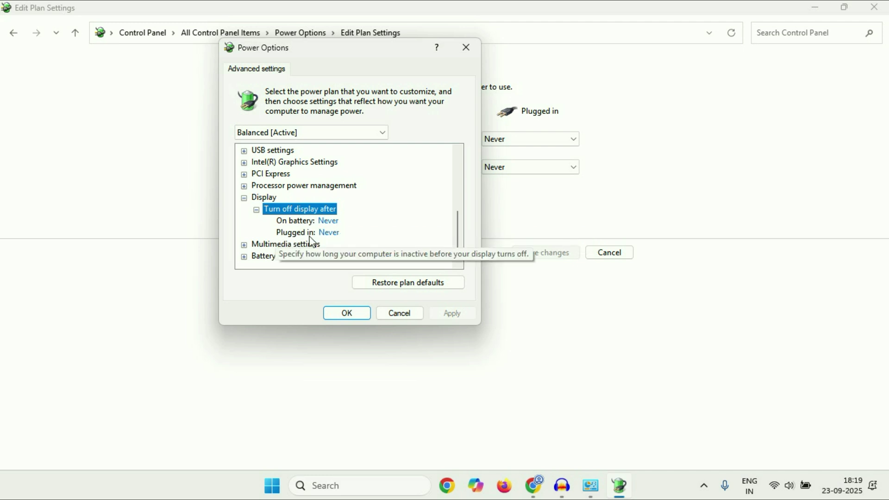
{"action": "left_click", "coordinate": [358, 315]}
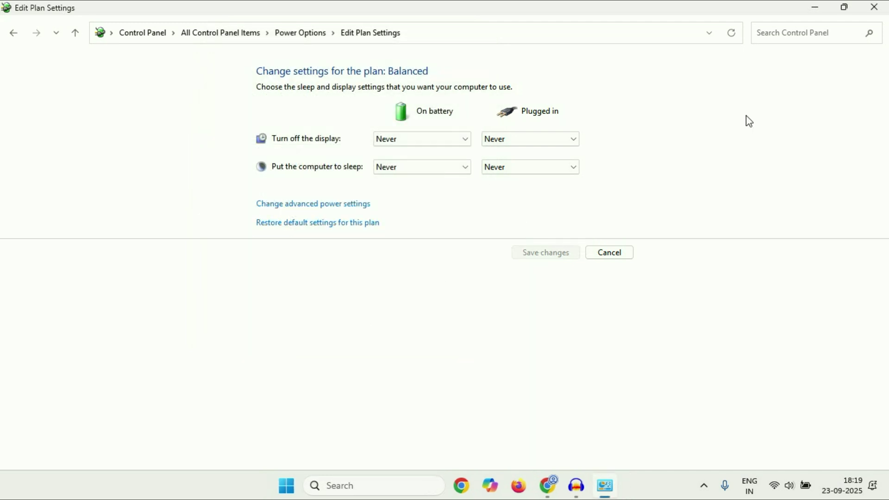
Close the Edit Plan Settings window, search for 'screen saver', and open Change screen saver
{"action": "left_click", "coordinate": [874, 7]}
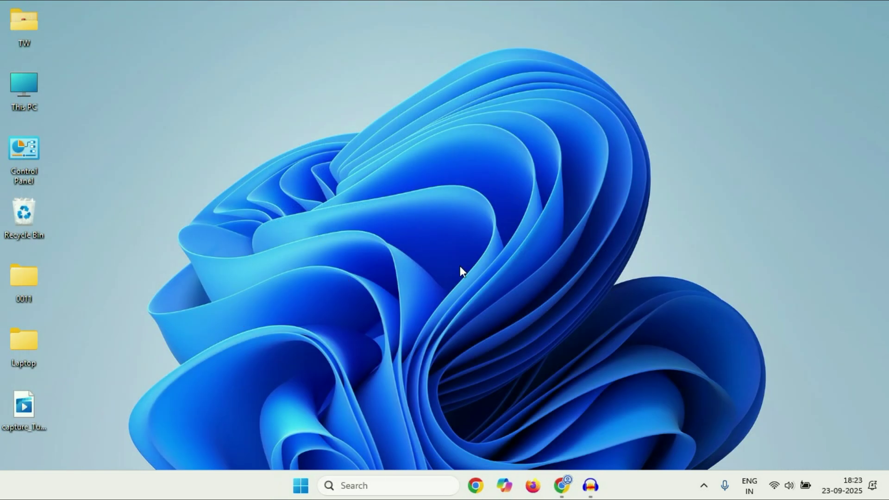
{"action": "left_click", "coordinate": [364, 481]}
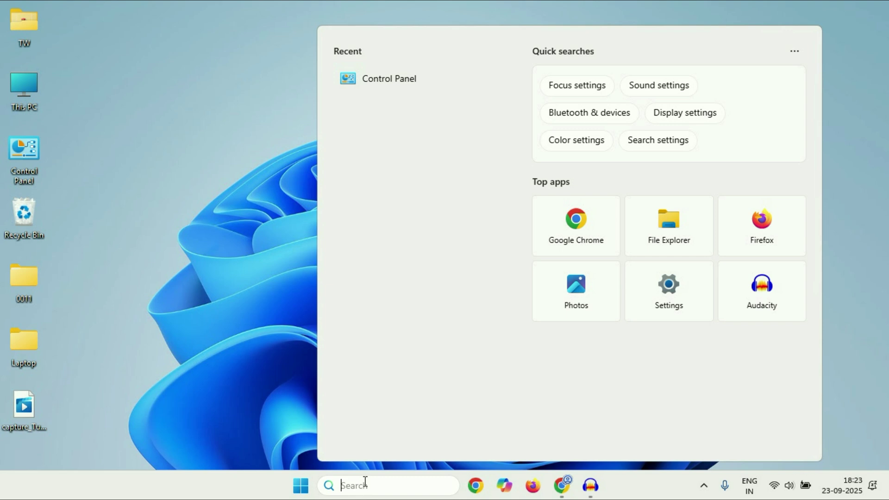
{"action": "type", "text": "screen saver"}
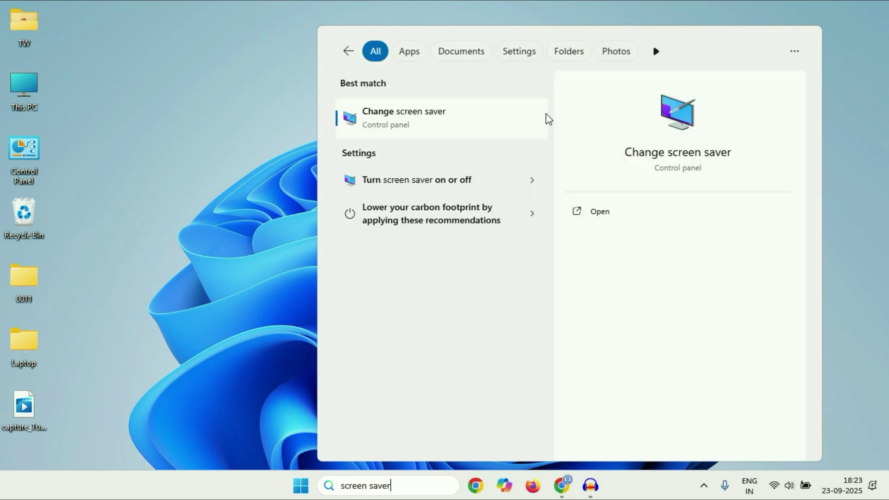
{"action": "left_click", "coordinate": [422, 131]}
Set the screen saver to (None), apply it, and confirm with OK
{"action": "left_click_drag", "start_coordinate": [240, 74], "coordinate": [357, 53]}
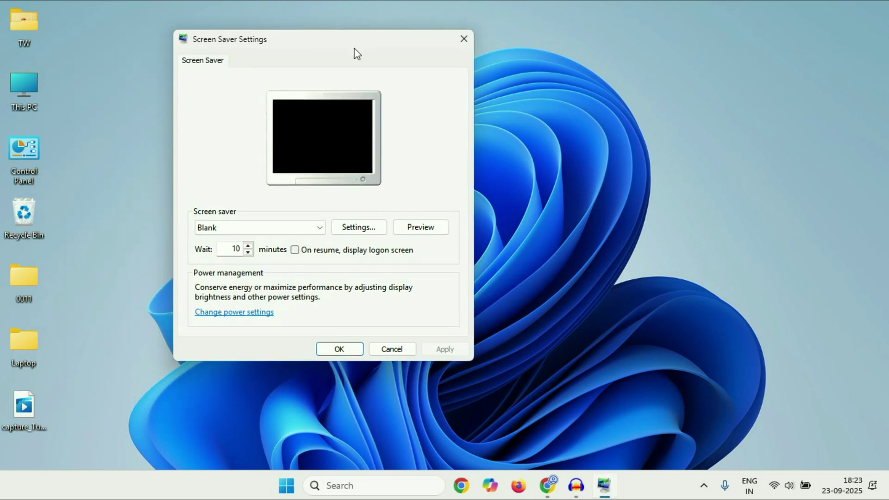
{"action": "left_click", "coordinate": [318, 229]}
{"action": "left_click", "coordinate": [232, 241]}
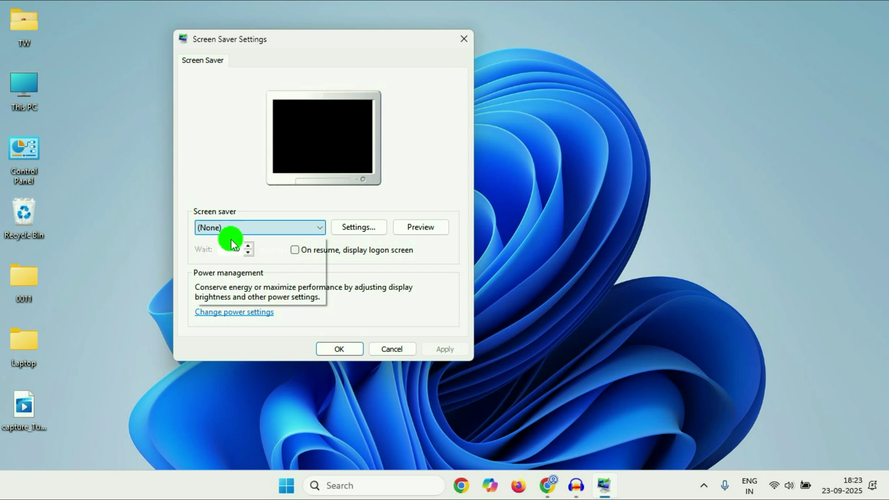
{"action": "left_click", "coordinate": [446, 348]}
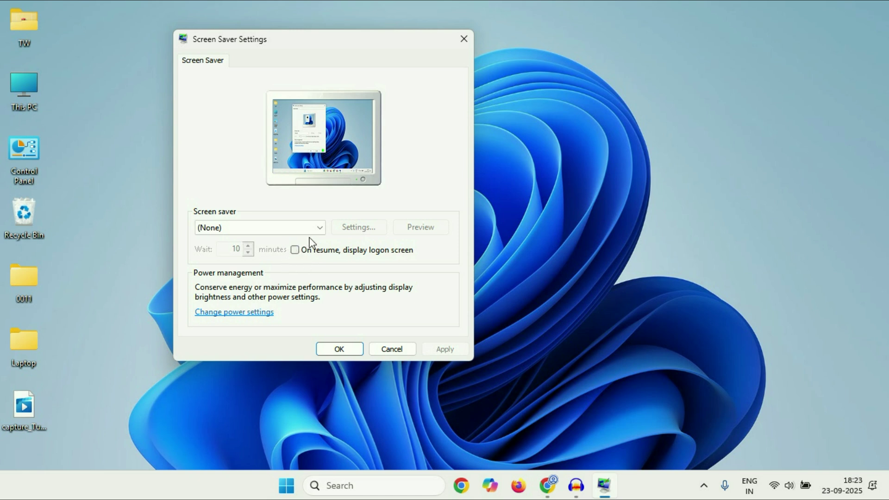
{"action": "left_click", "coordinate": [338, 349]}
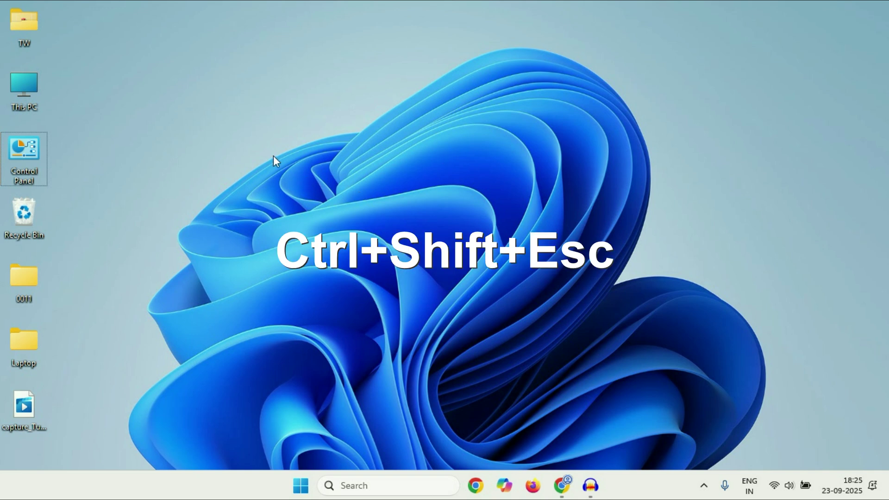
Disable Microsoft 365 Copilot and Xbox in Task Manager's Startup apps, then close Task Manager
{"action": "key", "text": "ctrl+shift+Escape"}
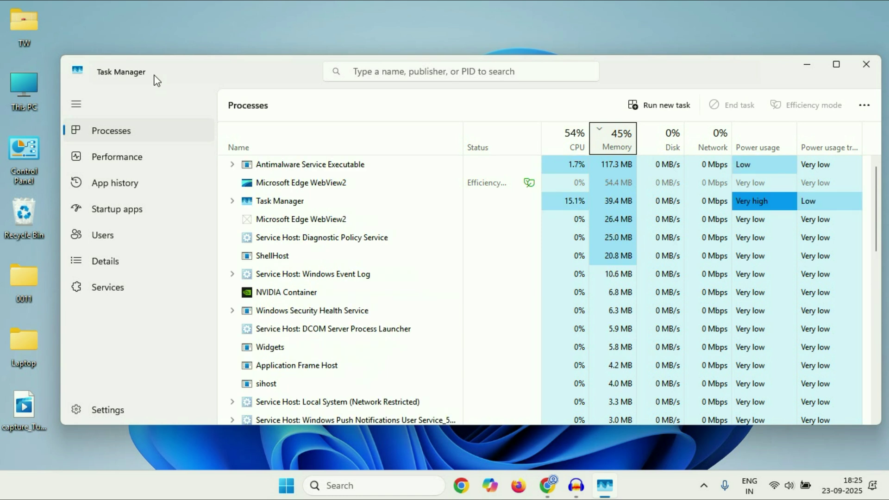
{"action": "left_click", "coordinate": [130, 213]}
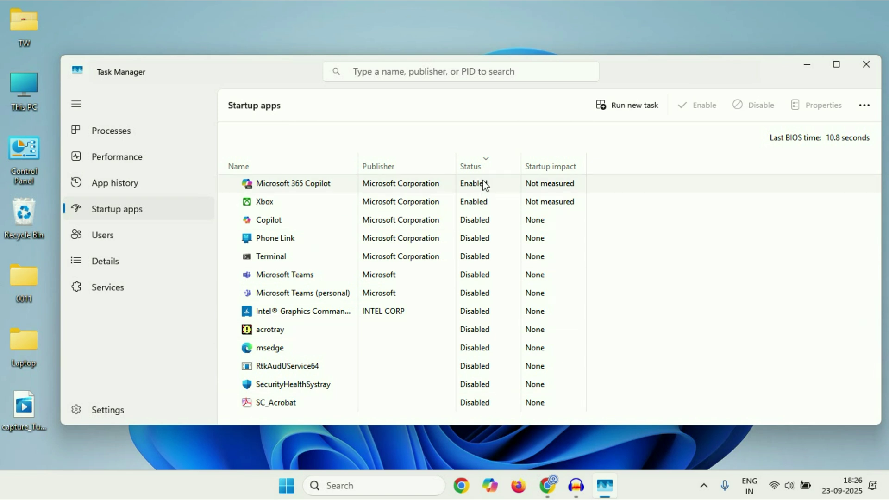
{"action": "right_click", "coordinate": [466, 183]}
{"action": "left_click", "coordinate": [513, 191]}
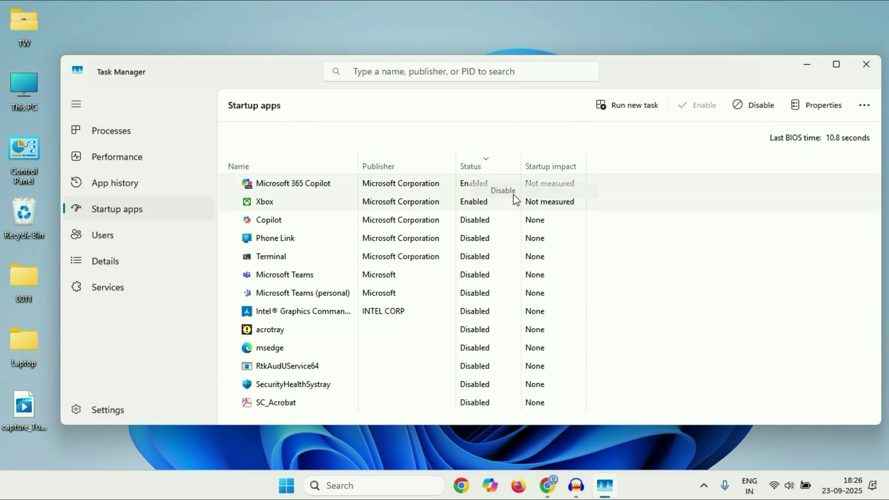
{"action": "right_click", "coordinate": [475, 186]}
{"action": "left_click", "coordinate": [509, 195]}
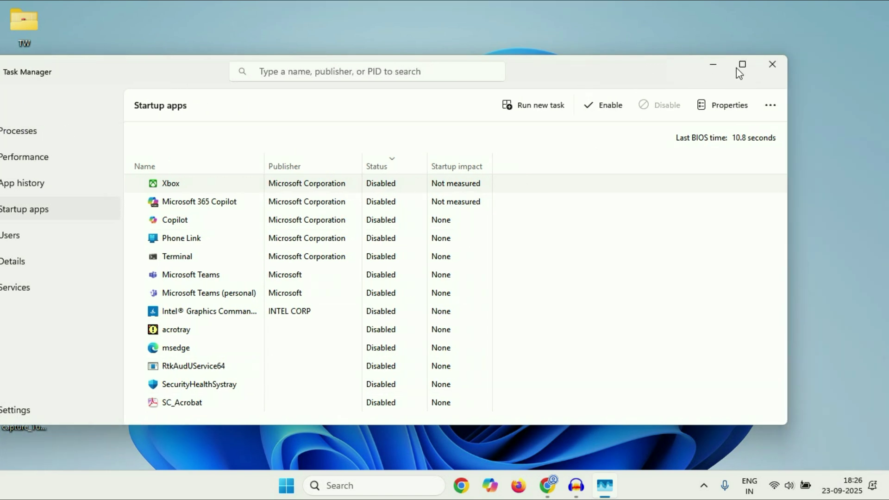
{"action": "left_click", "coordinate": [770, 62]}
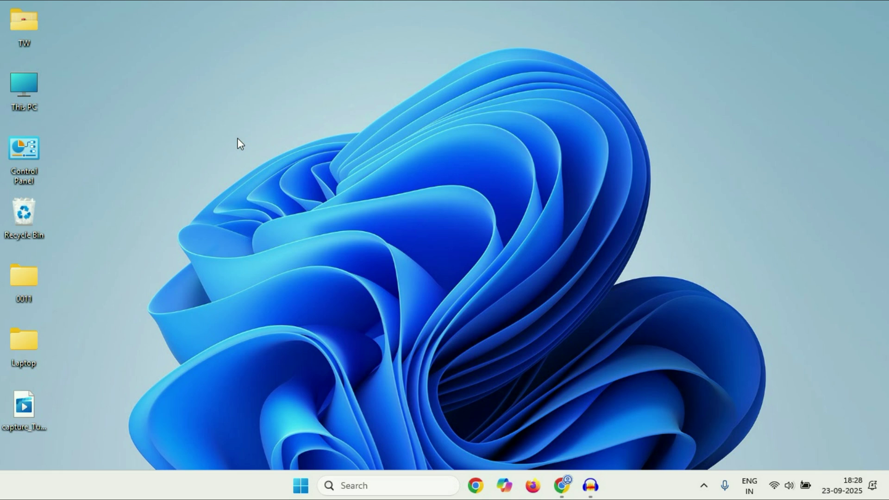
Search for 'windows security' and launch the Windows Security app
{"action": "left_click", "coordinate": [379, 484]}
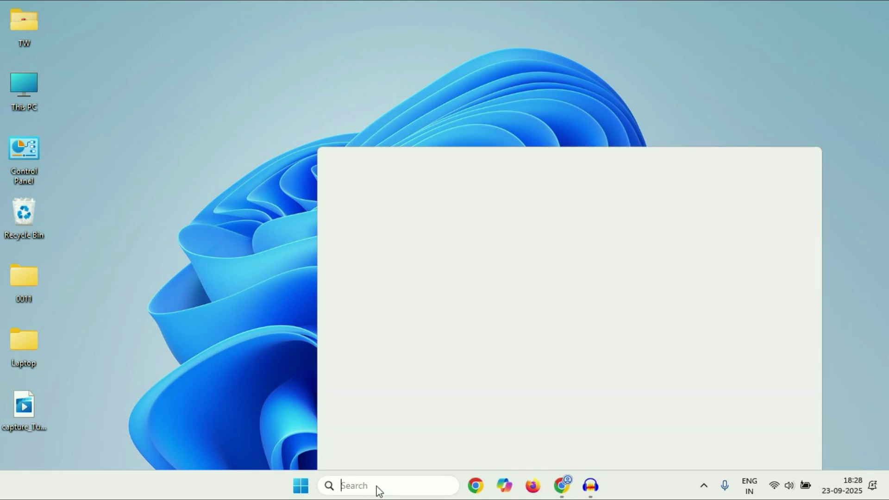
{"action": "type", "text": "windows security"}
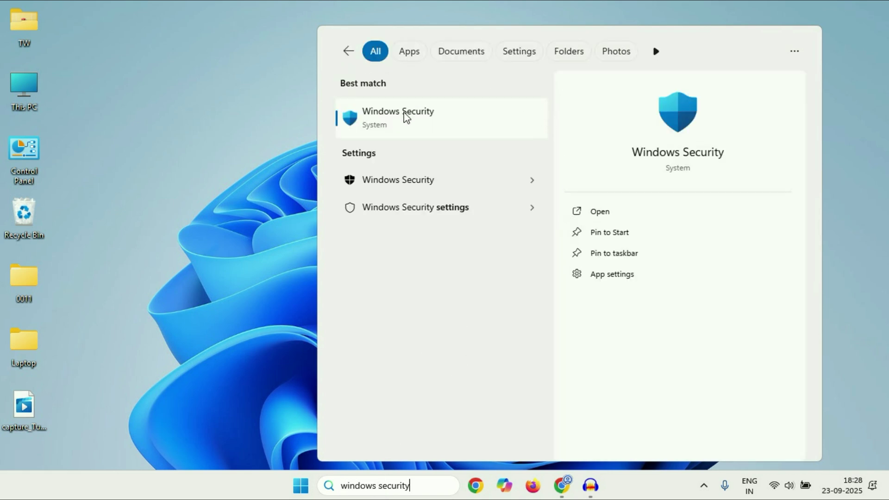
{"action": "left_click", "coordinate": [446, 125]}
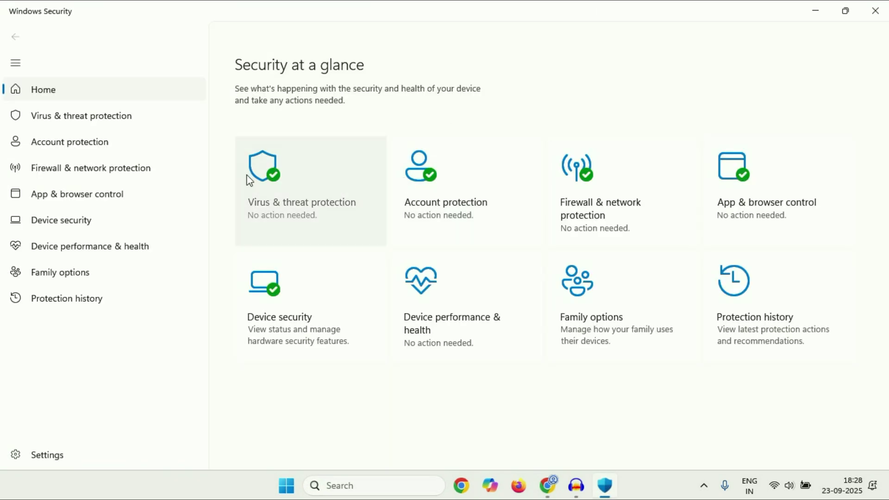
Under Virus & threat protection's scan options, select Microsoft Defender Antivirus (offline scan) instead of Quick scan
{"action": "left_click", "coordinate": [272, 201]}
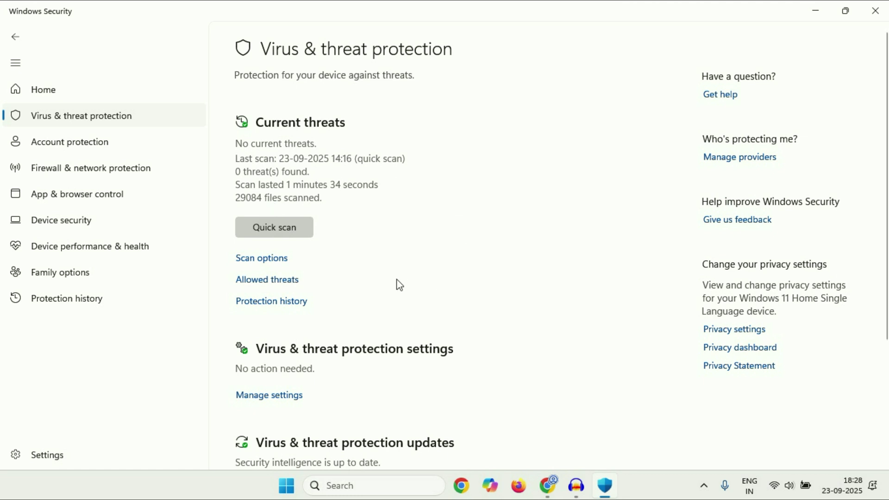
{"action": "left_click", "coordinate": [253, 262]}
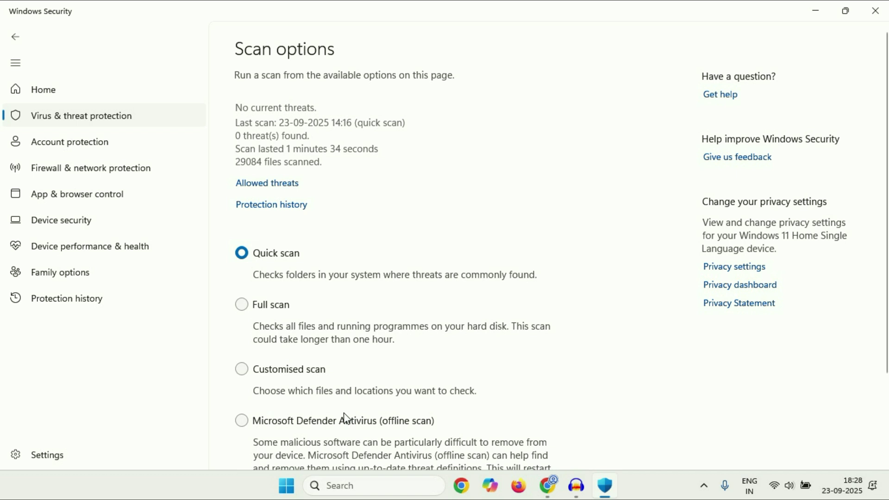
{"action": "left_click_drag", "start_coordinate": [885, 198], "coordinate": [883, 272]}
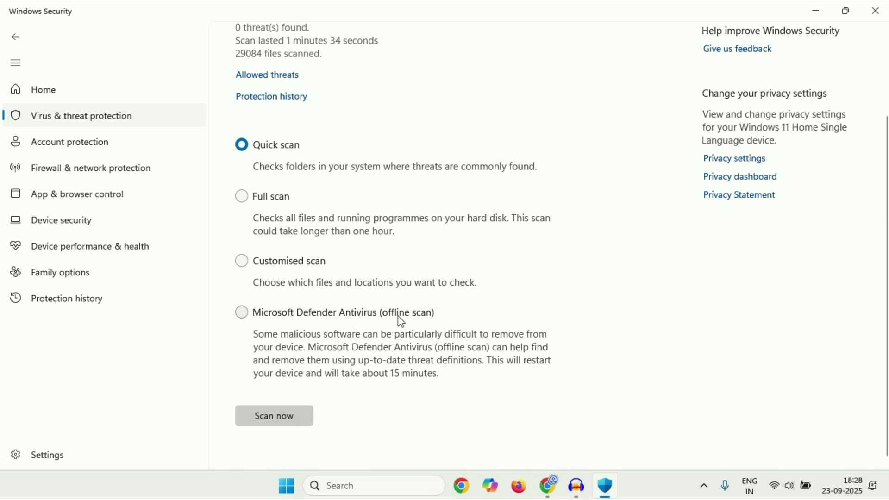
{"action": "left_click", "coordinate": [242, 312]}
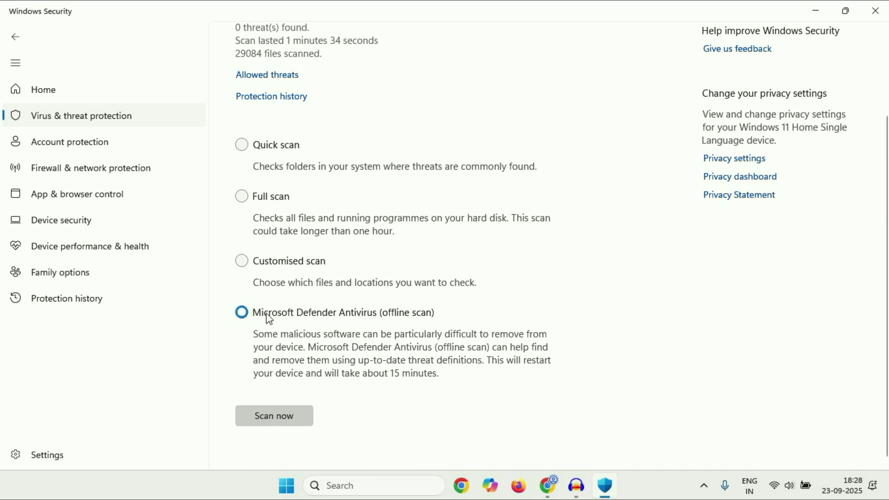